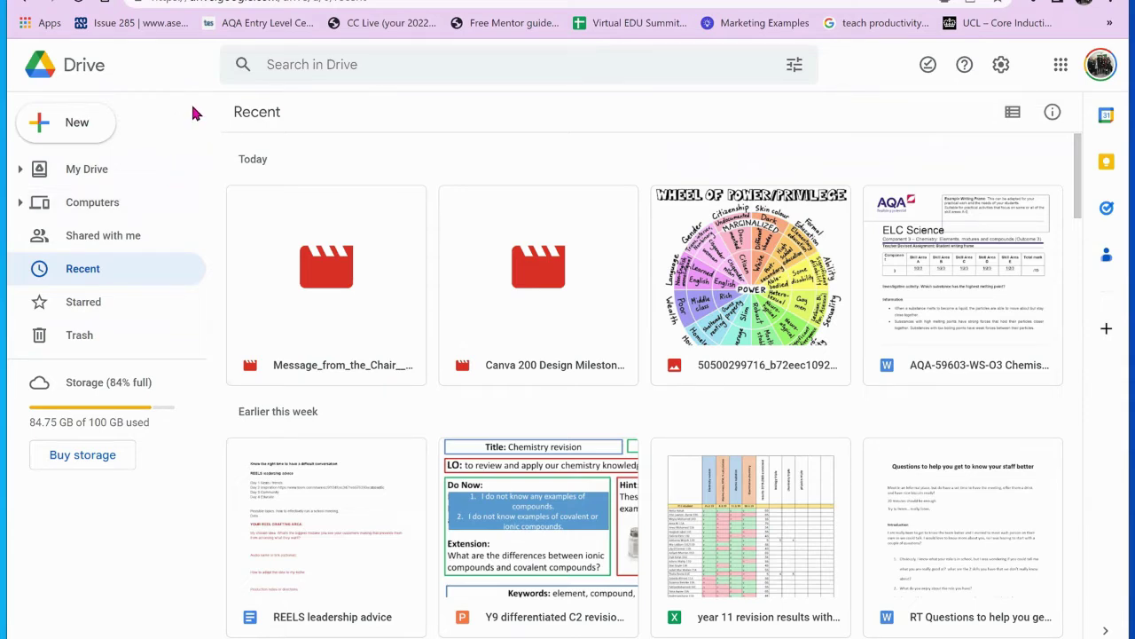
- Pick 'Giant covalent compounds tuition lesson 8v2 actual' from Downloads via New > File upload
click(77, 129)
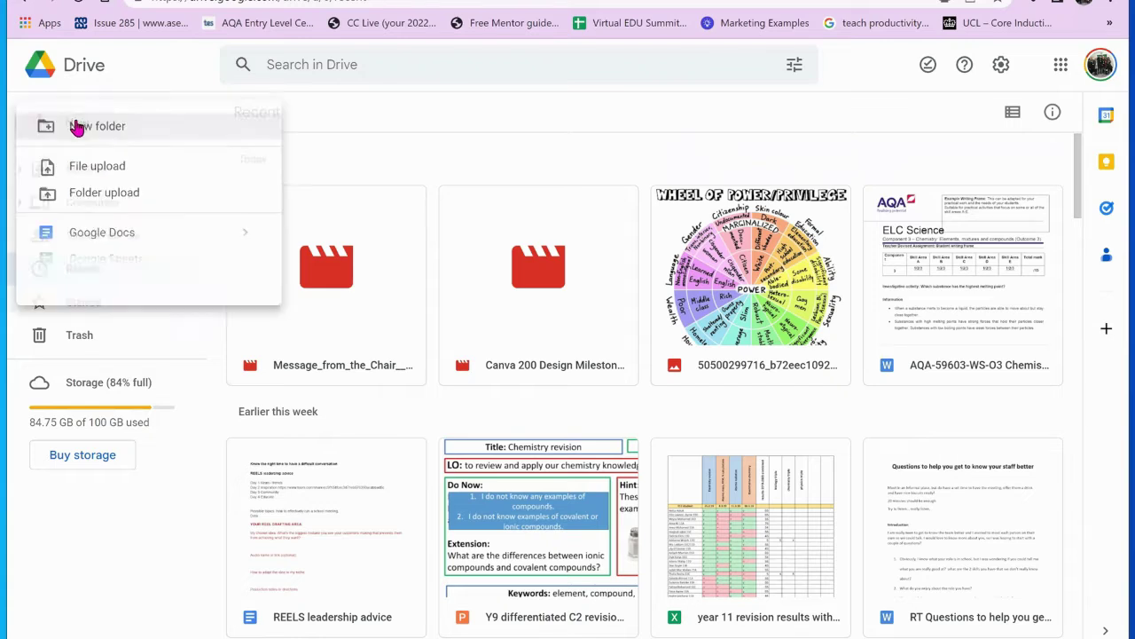
click(85, 175)
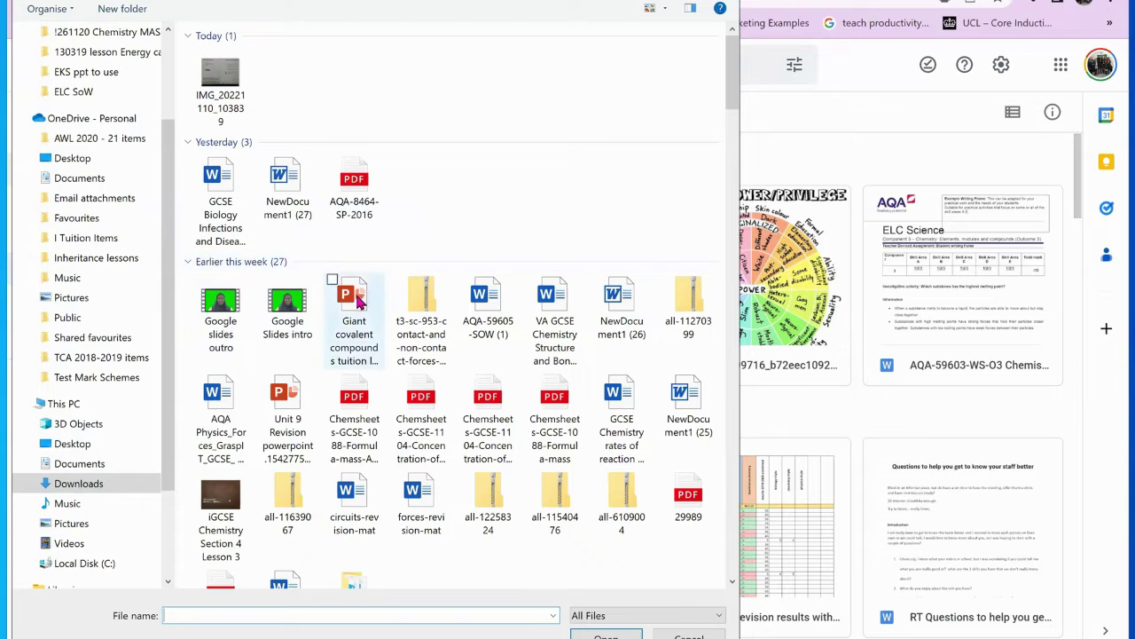
mouse_move(353, 302)
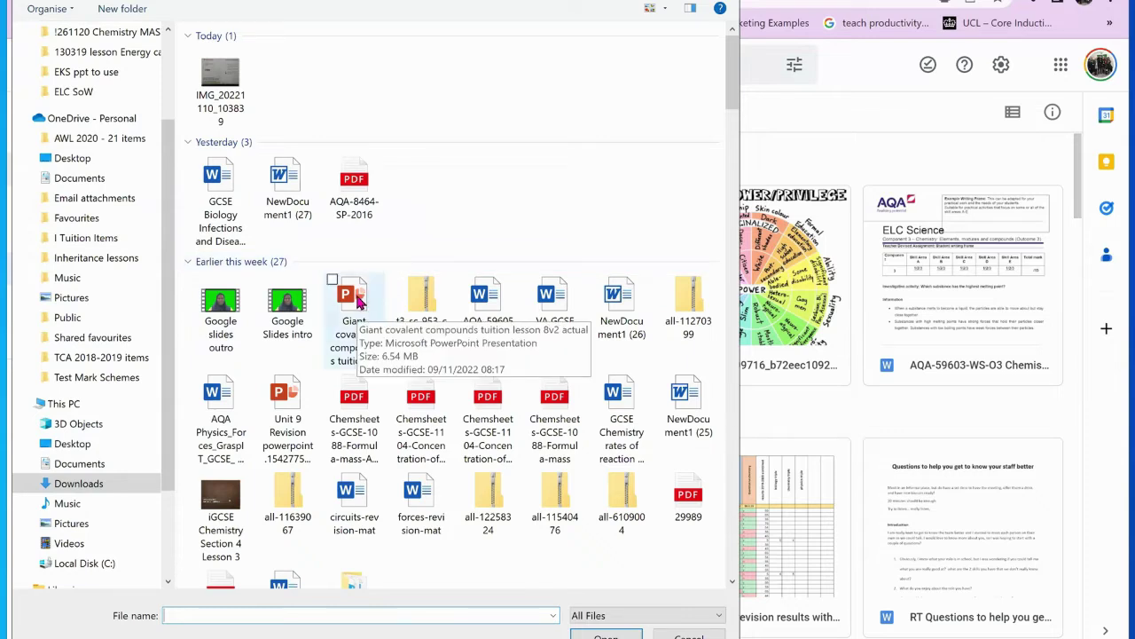
click(359, 303)
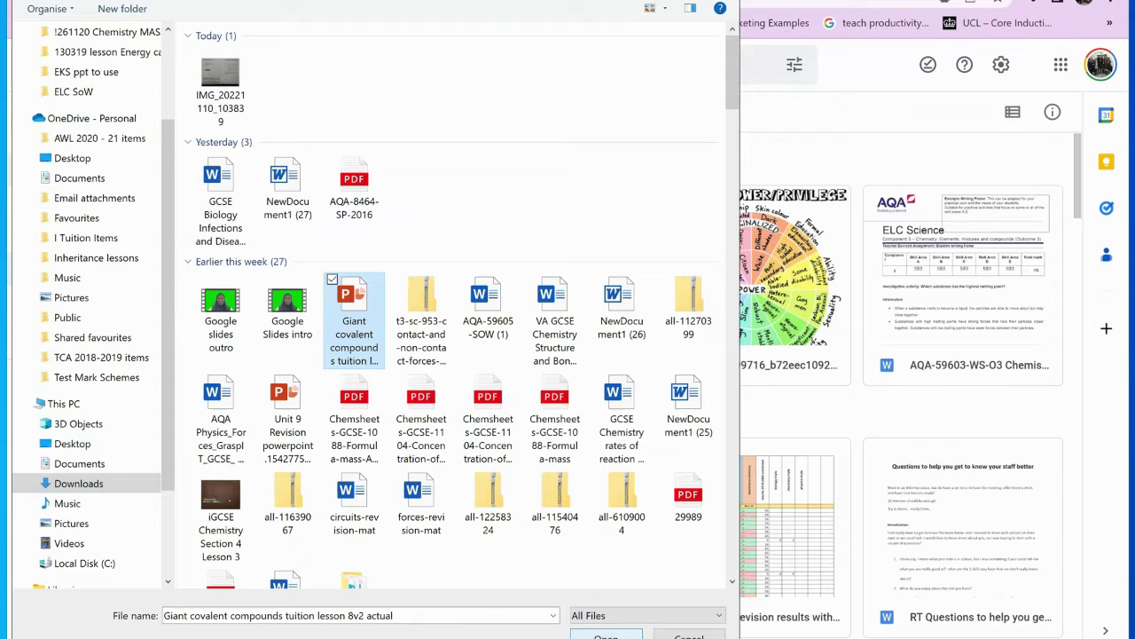
- Confirm the upload of the covalent compounds PowerPoint so it appears under Today
click(606, 635)
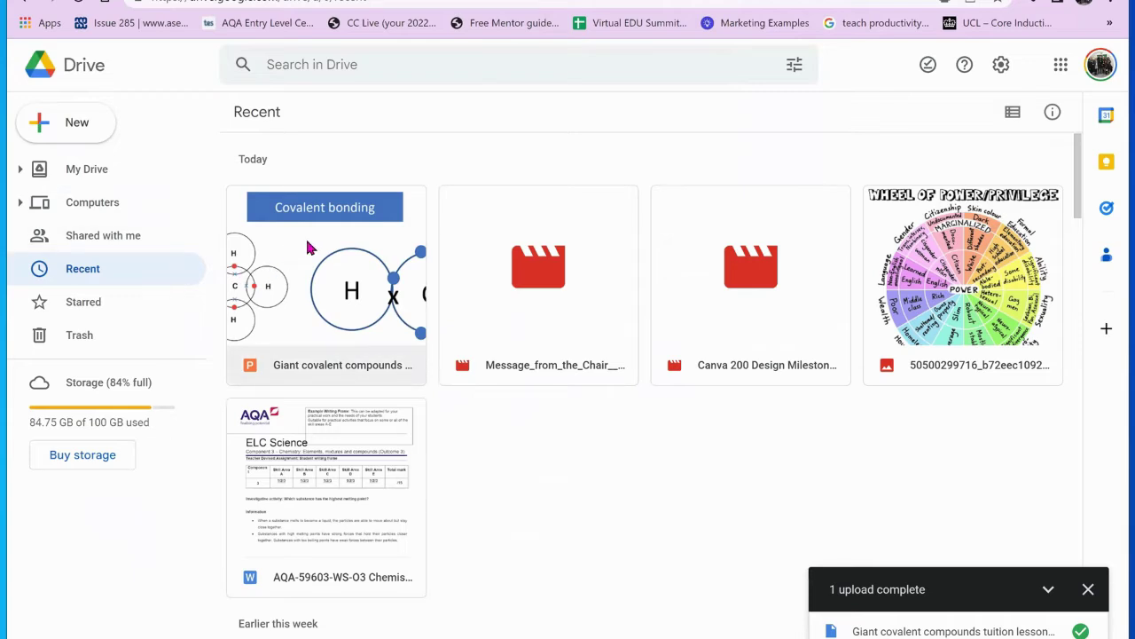
- Open the uploaded covalent compounds PowerPoint with Google Slides from its context menu
right_click(308, 248)
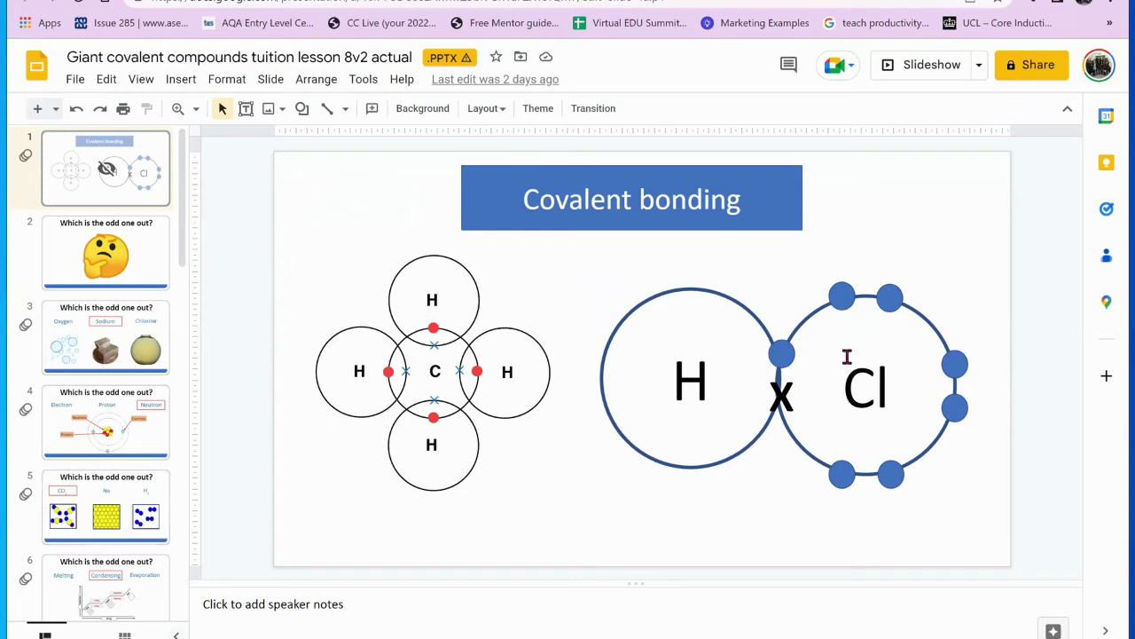
- Start the full-screen slideshow on the Covalent bonding slide
click(930, 69)
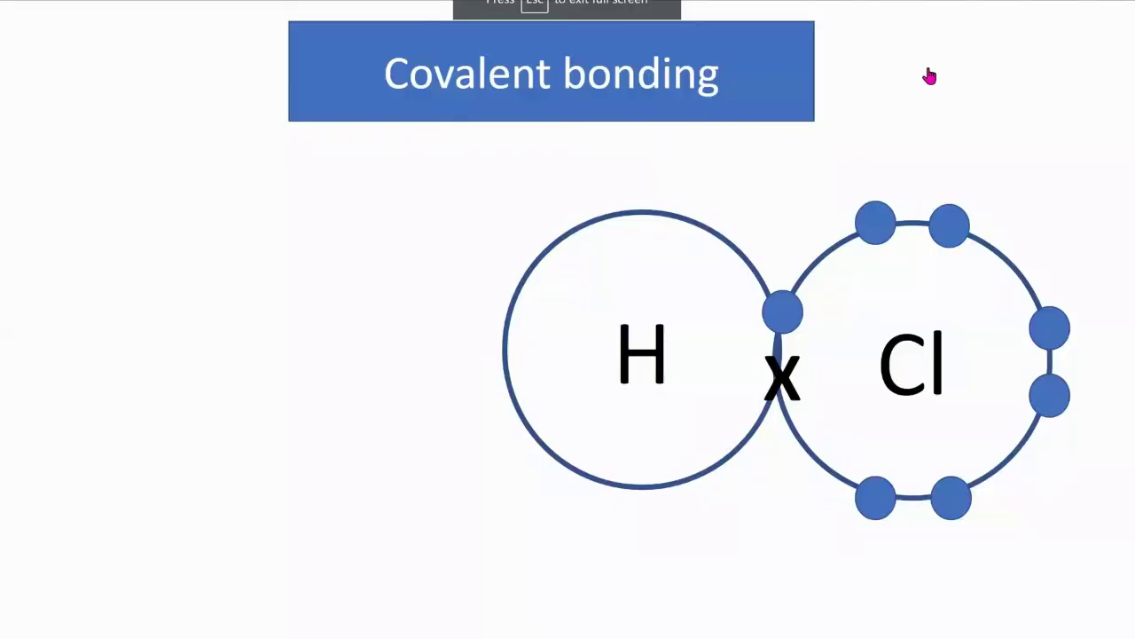